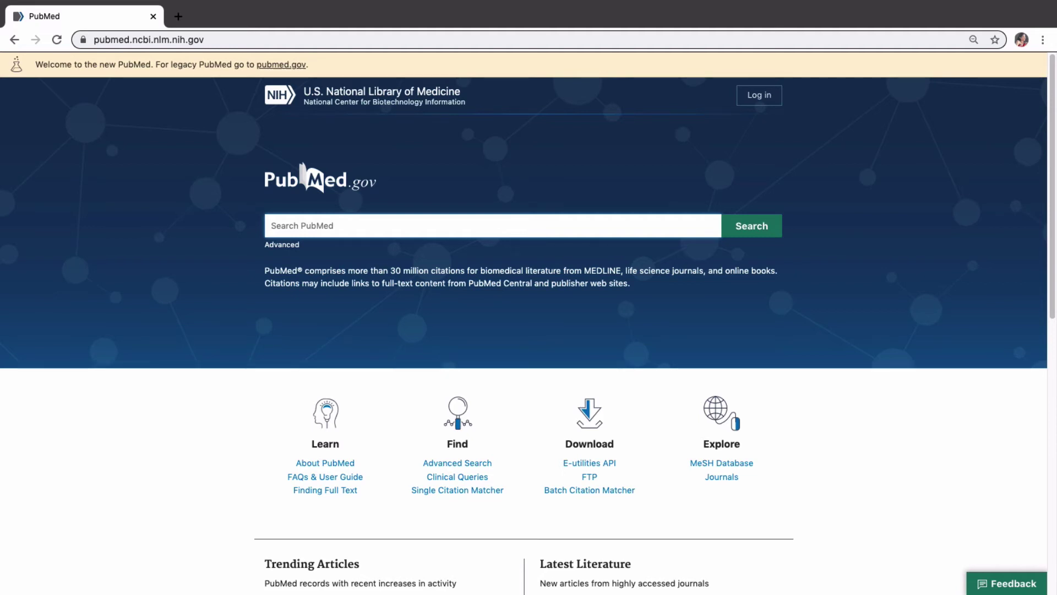
# - Search PubMed for 'acupuncture low back pain', returning 221 results under the active filters
pyautogui.write('acpuncu')
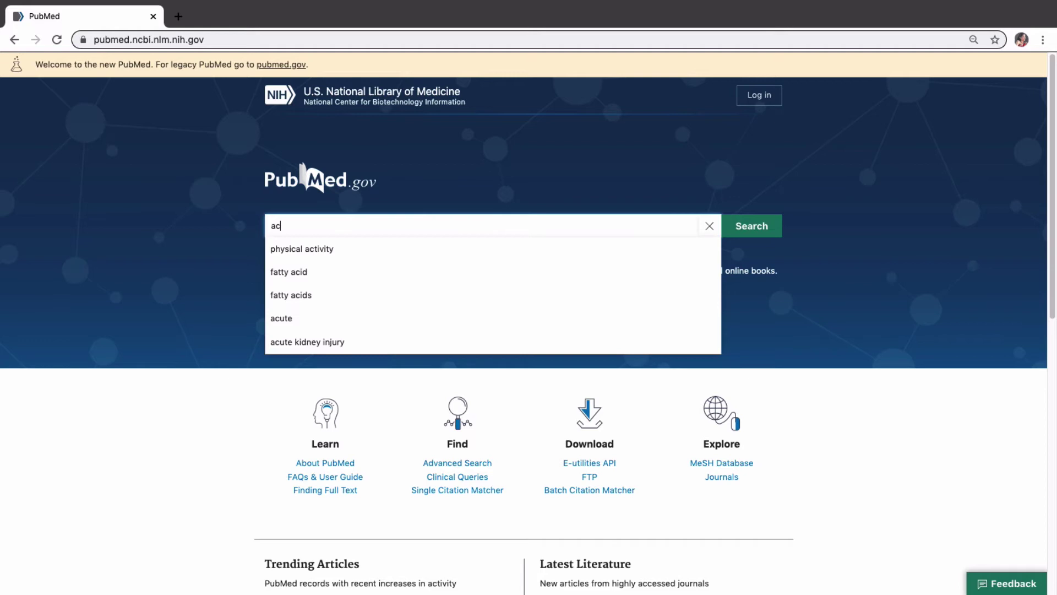
pyautogui.press('BackSpace')
pyautogui.press('BackSpace')
pyautogui.press('BackSpace')
pyautogui.press('BackSpace')
pyautogui.press('BackSpace')
pyautogui.write('upu')
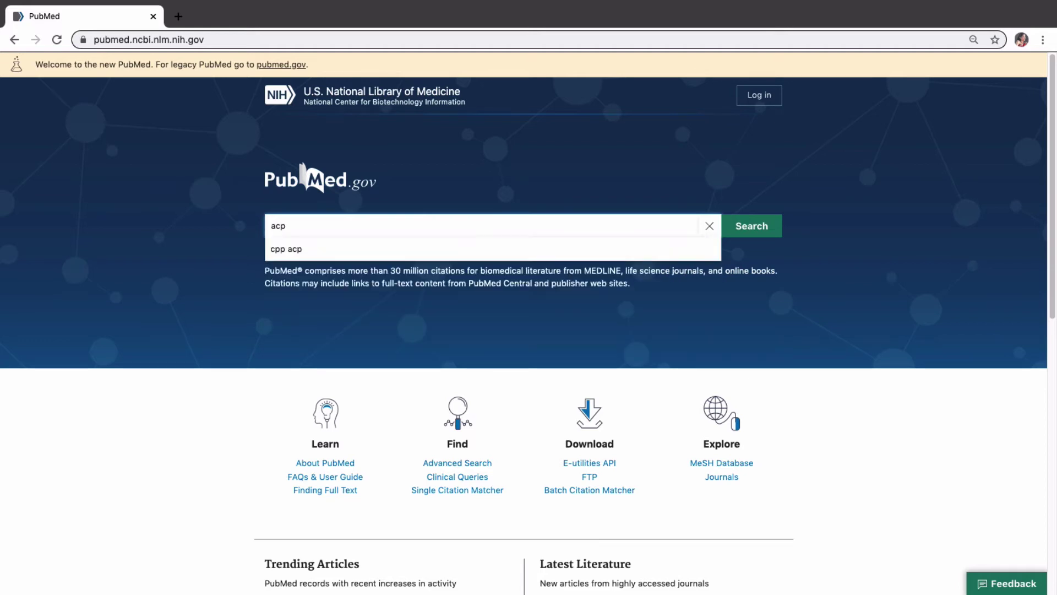
pyautogui.write('ncture ')
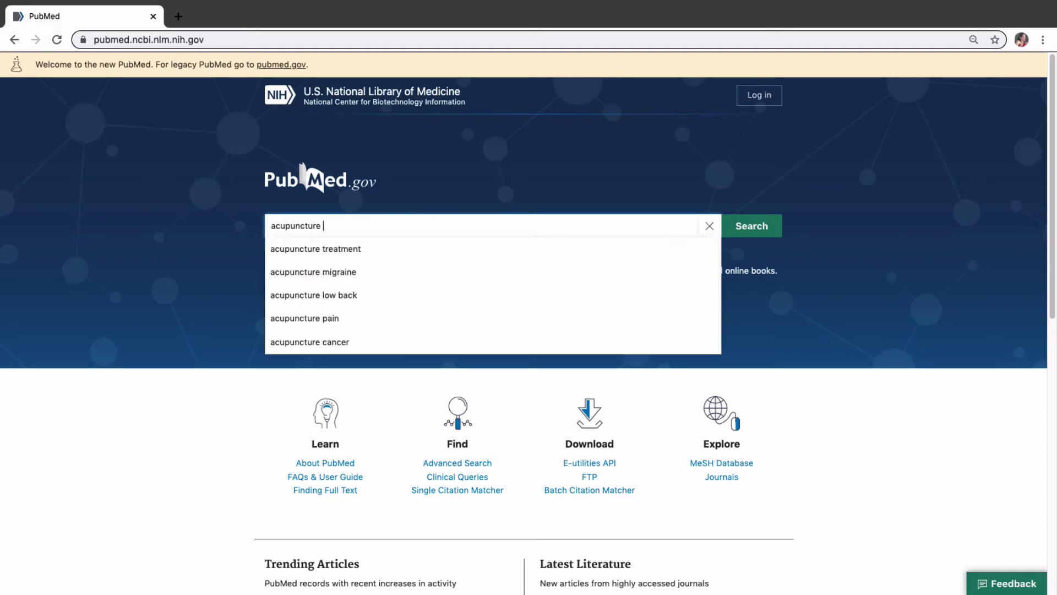
pyautogui.write('low back ')
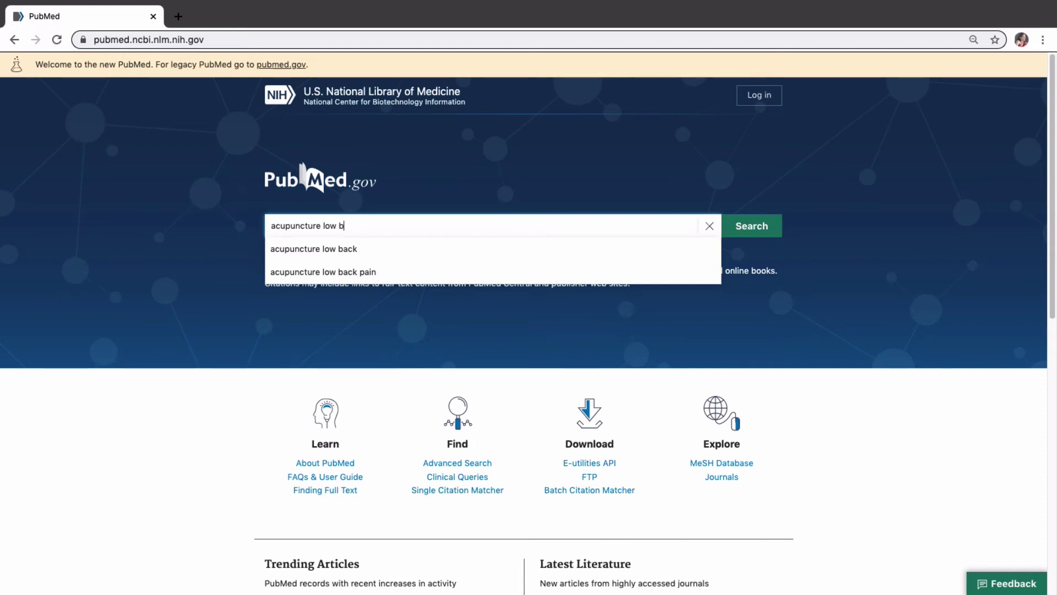
pyautogui.write('pain')
pyautogui.press('Return')
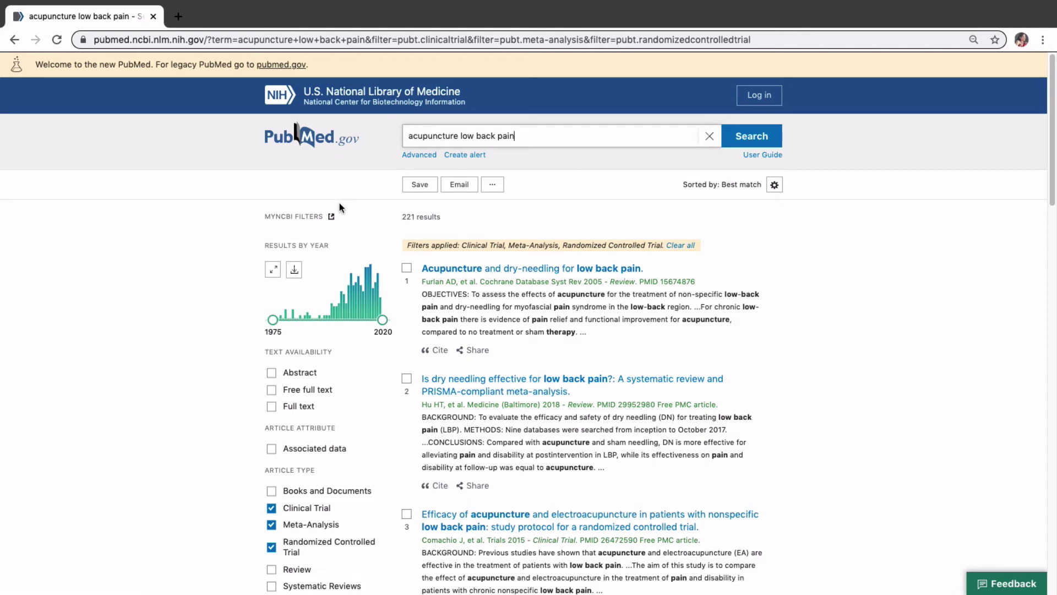
pyautogui.click(424, 157)
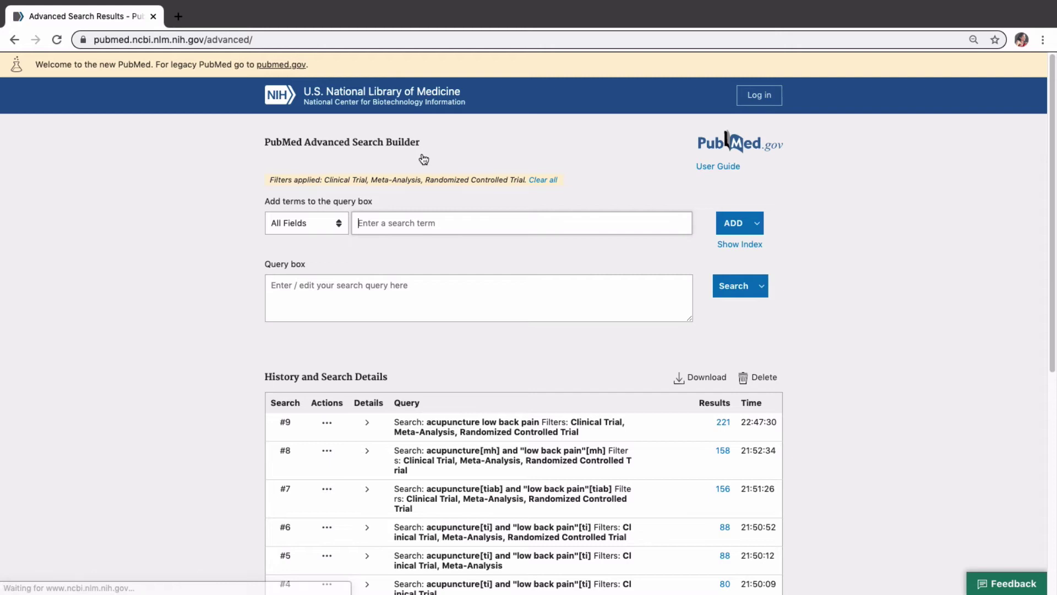
pyautogui.scroll(-2, 462, 339)
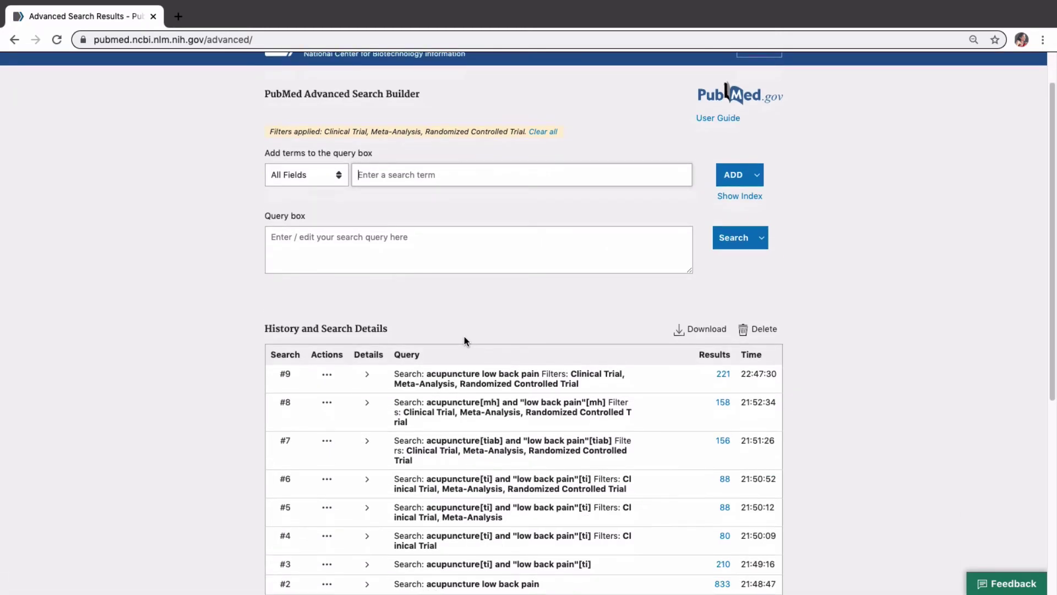
pyautogui.click(467, 378)
pyautogui.scroll(-4, 473, 364)
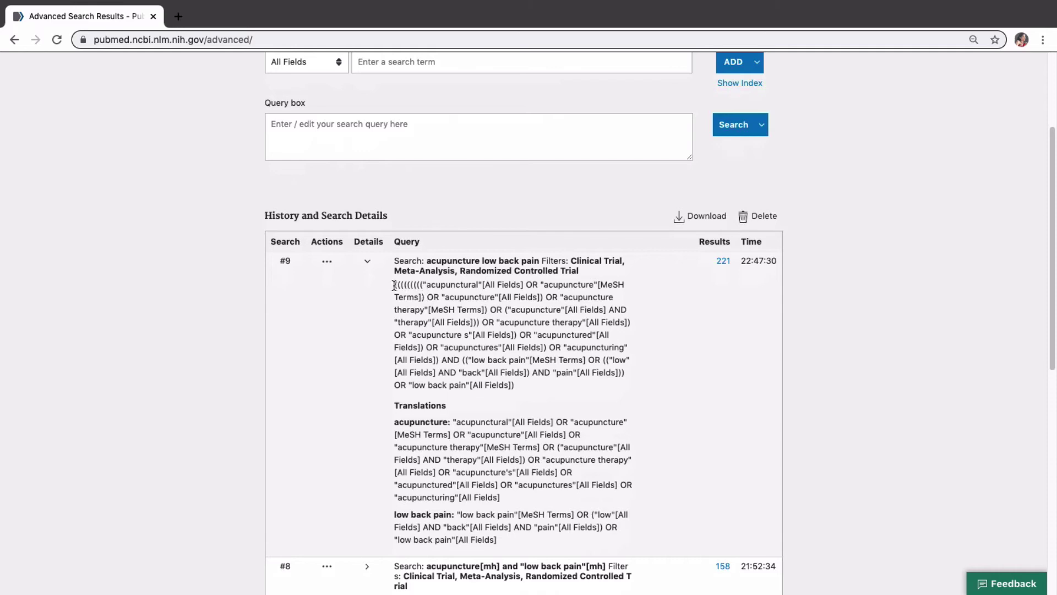
pyautogui.moveTo(395, 284); pyautogui.dragTo(524, 381)
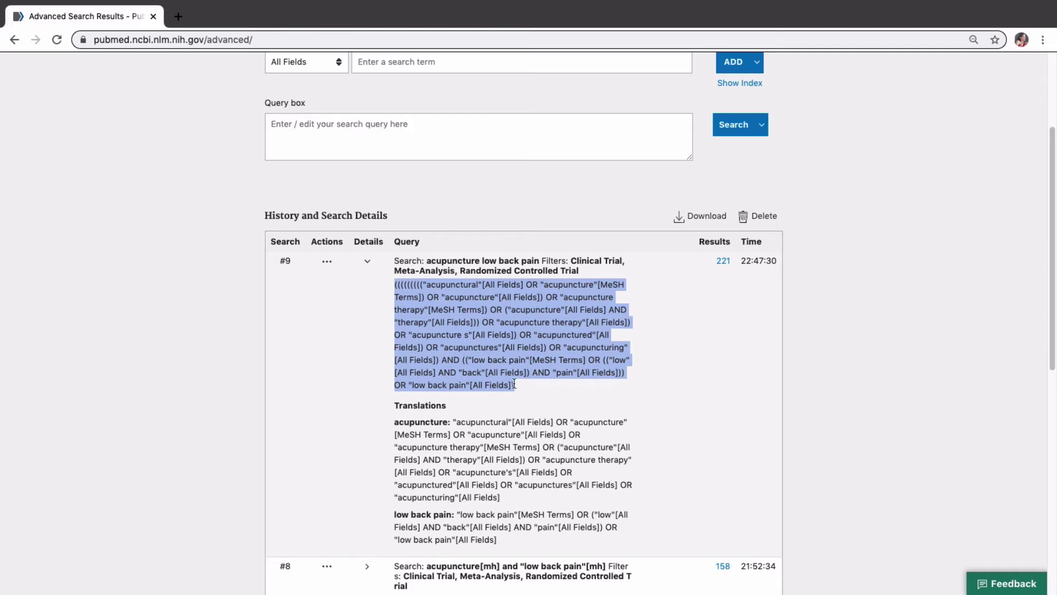
pyautogui.click(452, 413)
pyautogui.scroll(-1, 452, 413)
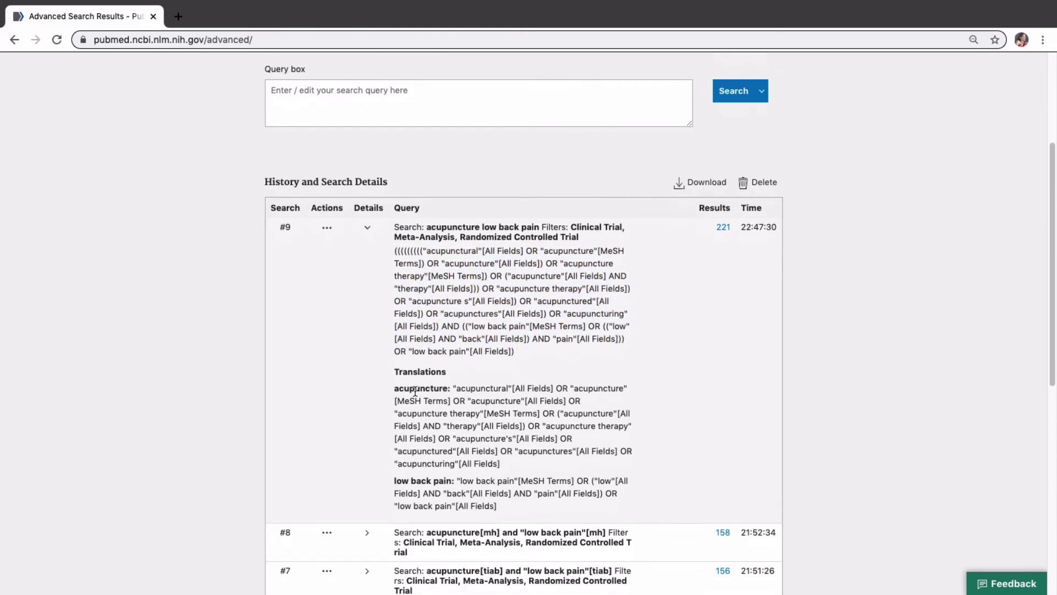
pyautogui.moveTo(394, 389); pyautogui.dragTo(552, 390)
pyautogui.click(465, 395)
pyautogui.click(573, 392)
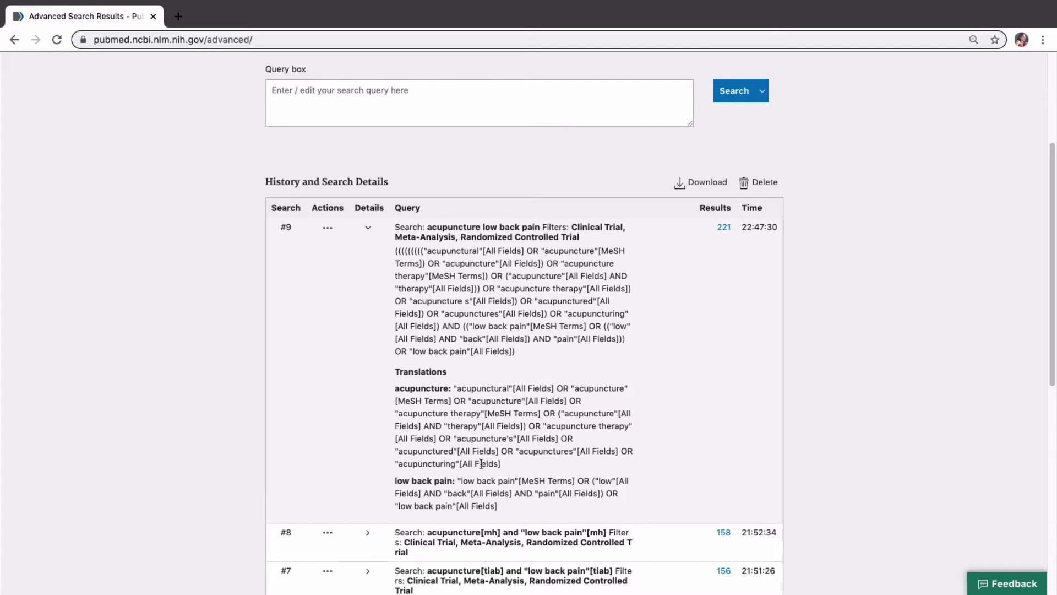
pyautogui.moveTo(395, 481); pyautogui.dragTo(476, 481)
pyautogui.click(477, 481)
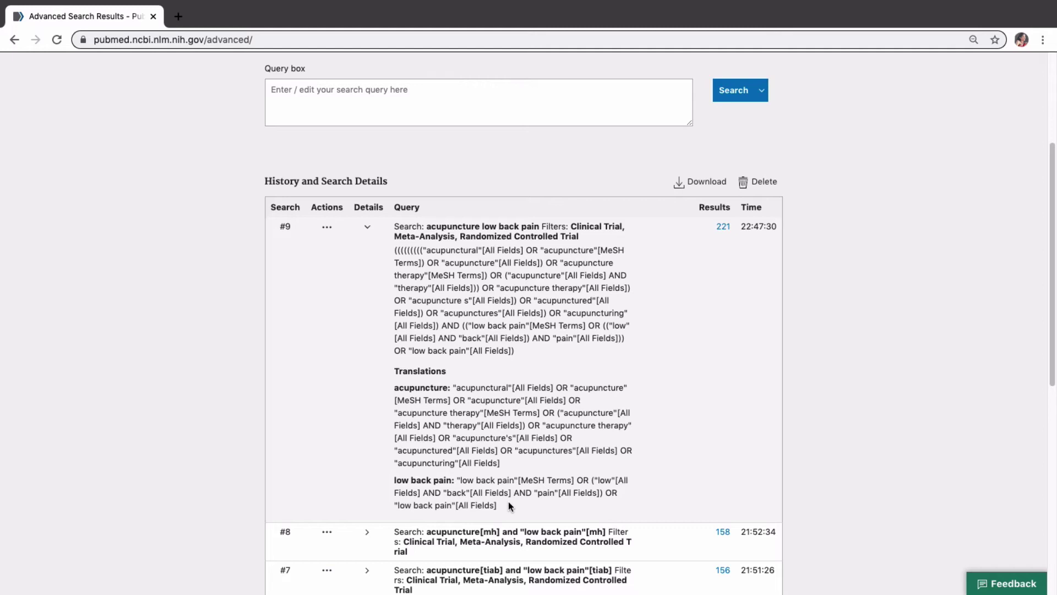
pyautogui.click(14, 39)
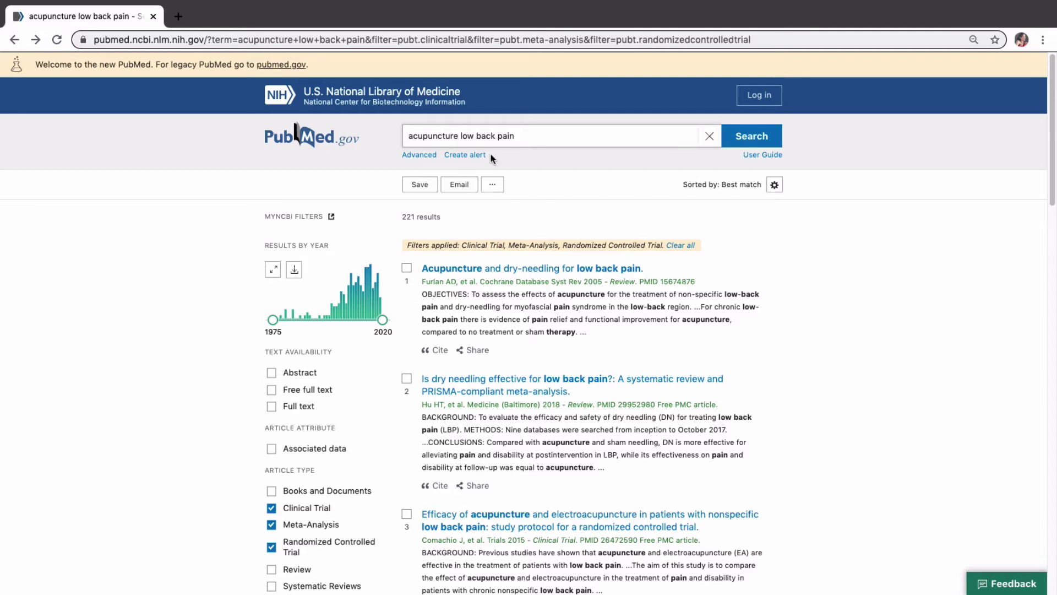
# - Run acupuncture[mesh] AND "low back pain"[mh] and check the 158-result count
pyautogui.write('mesh] AND')
pyautogui.press('BackSpace')
pyautogui.write('"')
pyautogui.press('End')
pyautogui.write('"[')
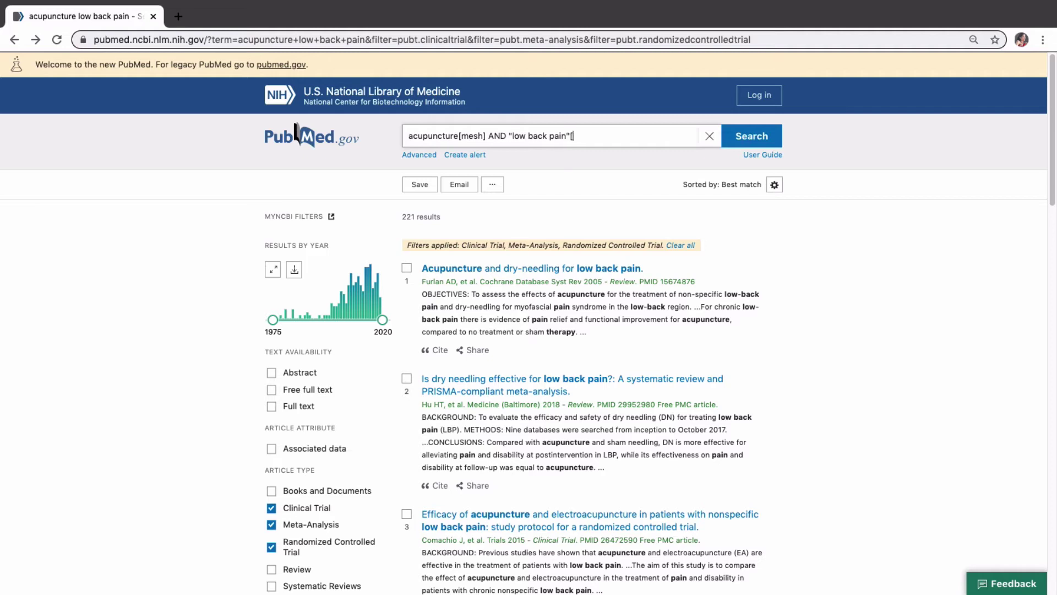
pyautogui.write('mesh]')
pyautogui.press('BackSpace')
pyautogui.press('BackSpace')
pyautogui.press('BackSpace')
pyautogui.write('h]')
pyautogui.press('Return')
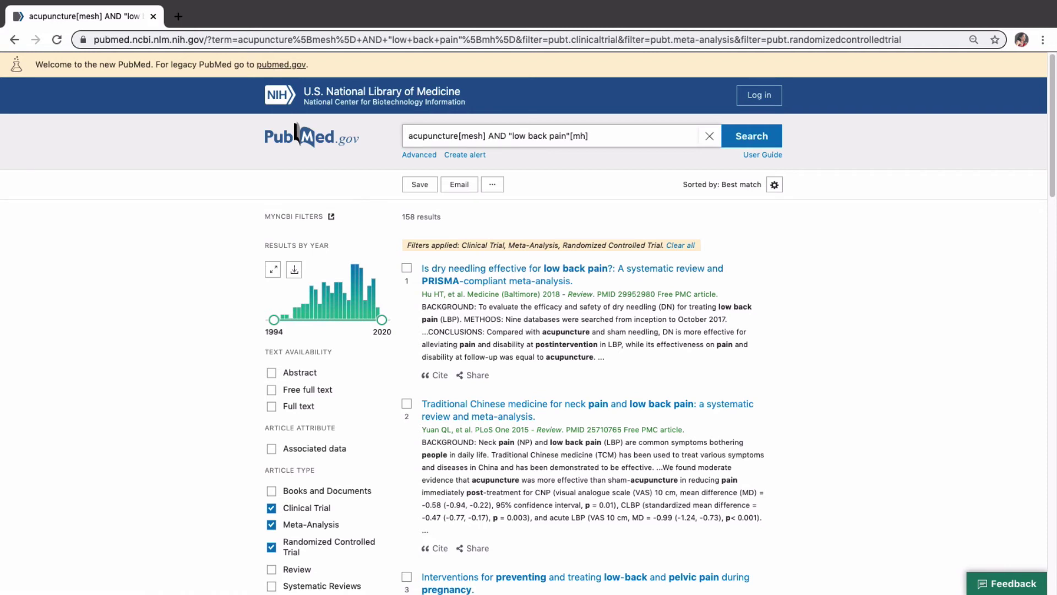
pyautogui.tripleClick(403, 223)
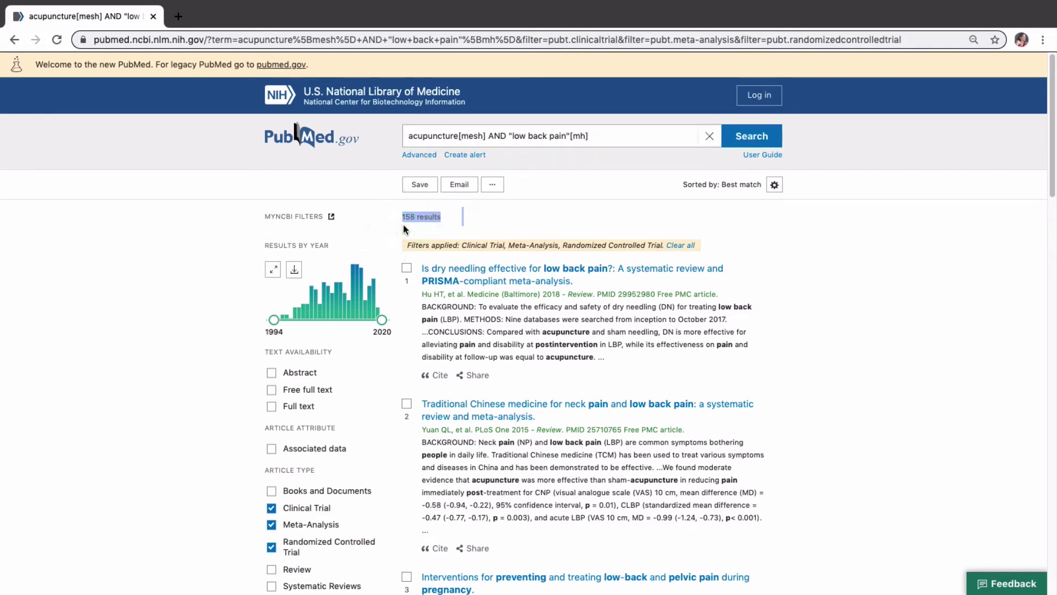
pyautogui.click(508, 224)
pyautogui.click(487, 278)
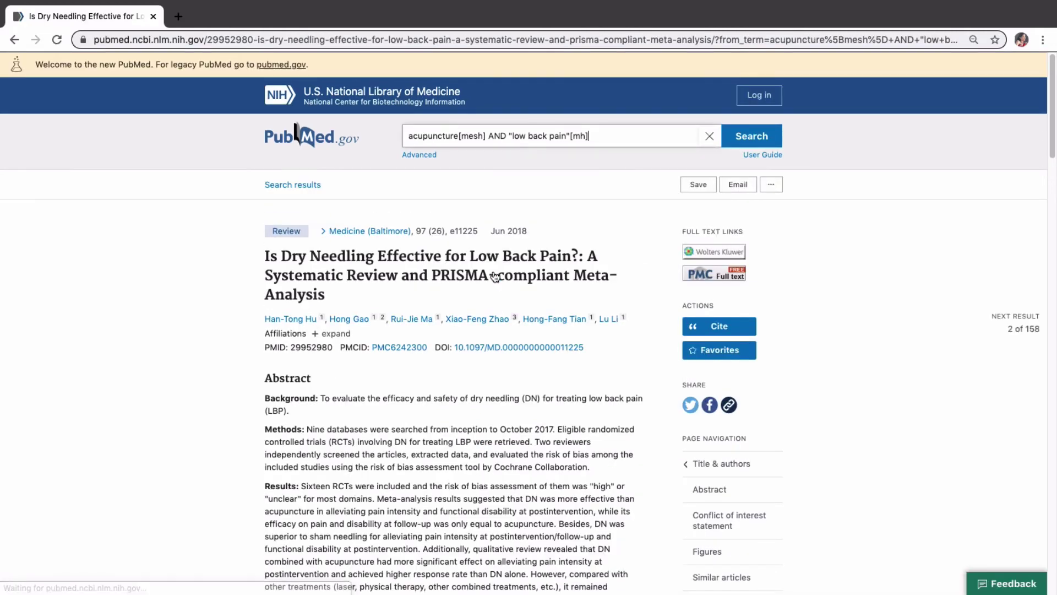
pyautogui.scroll(-20, 495, 277)
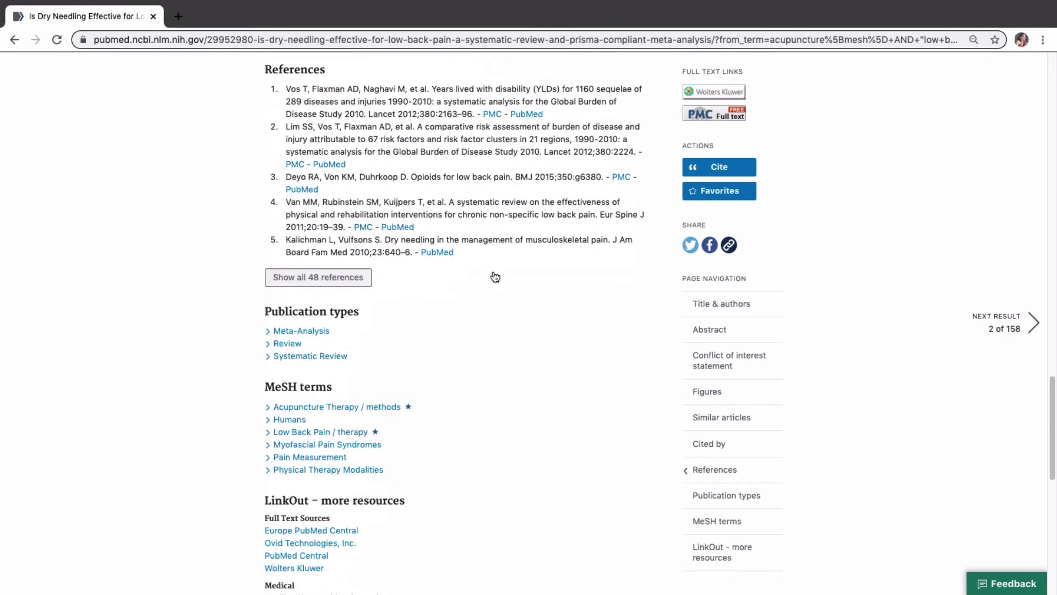
pyautogui.scroll(-2, 495, 277)
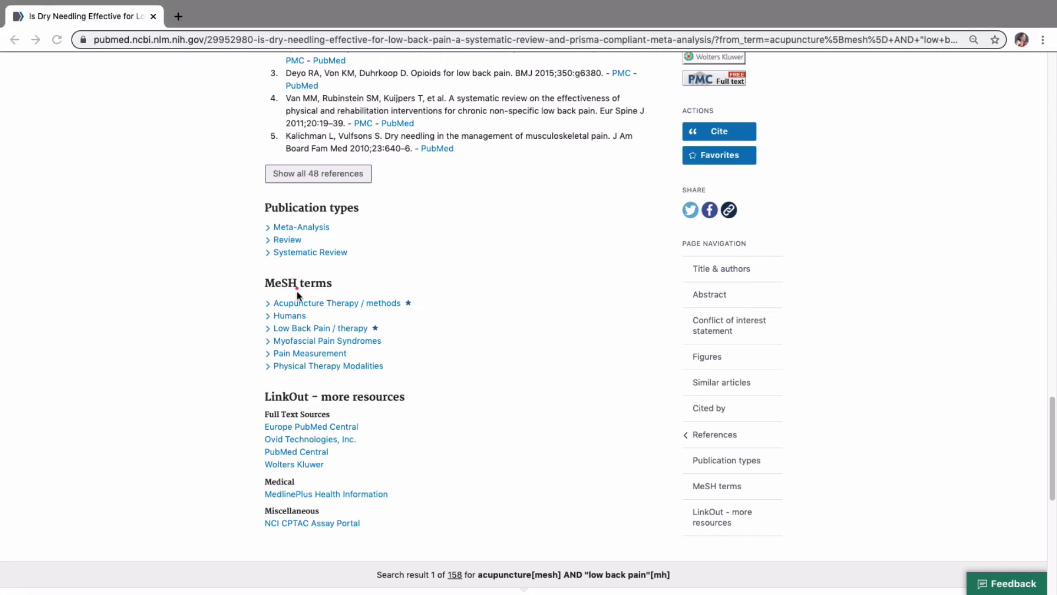
pyautogui.moveTo(286, 270)
pyautogui.mouseDown()
pyautogui.moveTo(238, 328)
pyautogui.moveTo(428, 373)
pyautogui.moveTo(377, 279)
pyautogui.moveTo(286, 274)
pyautogui.mouseUp()
pyautogui.moveTo(433, 304)
pyautogui.mouseDown()
pyautogui.moveTo(294, 301)
pyautogui.moveTo(330, 314)
pyautogui.moveTo(275, 329)
pyautogui.mouseUp()
pyautogui.moveTo(369, 341)
pyautogui.mouseDown()
pyautogui.moveTo(311, 346)
pyautogui.moveTo(346, 348)
pyautogui.mouseUp()
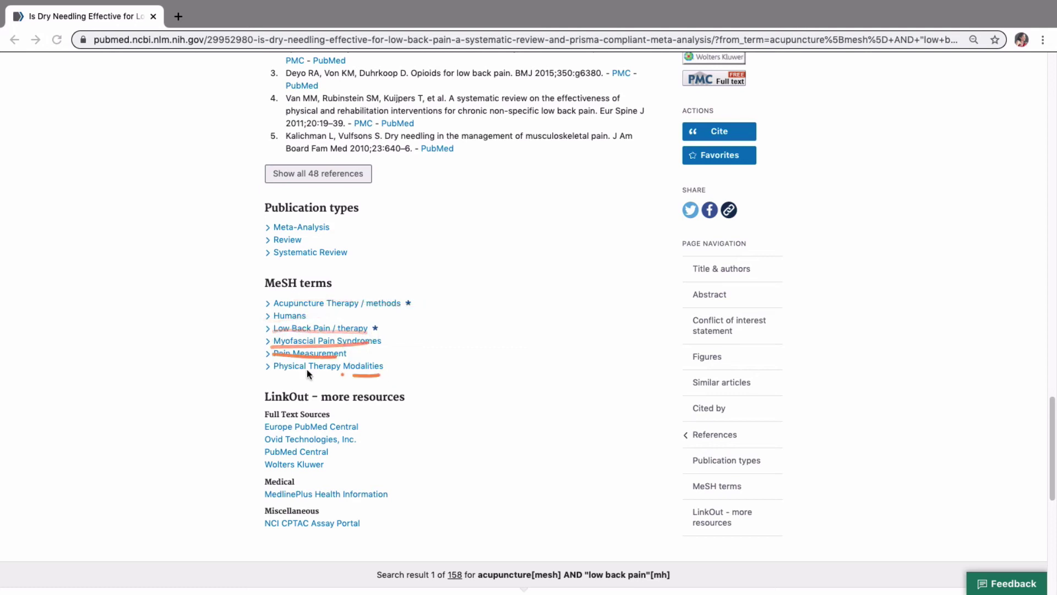
pyautogui.moveTo(287, 368); pyautogui.dragTo(380, 376)
pyautogui.moveTo(322, 313)
pyautogui.mouseDown()
pyautogui.moveTo(266, 311)
pyautogui.moveTo(317, 309)
pyautogui.mouseUp()
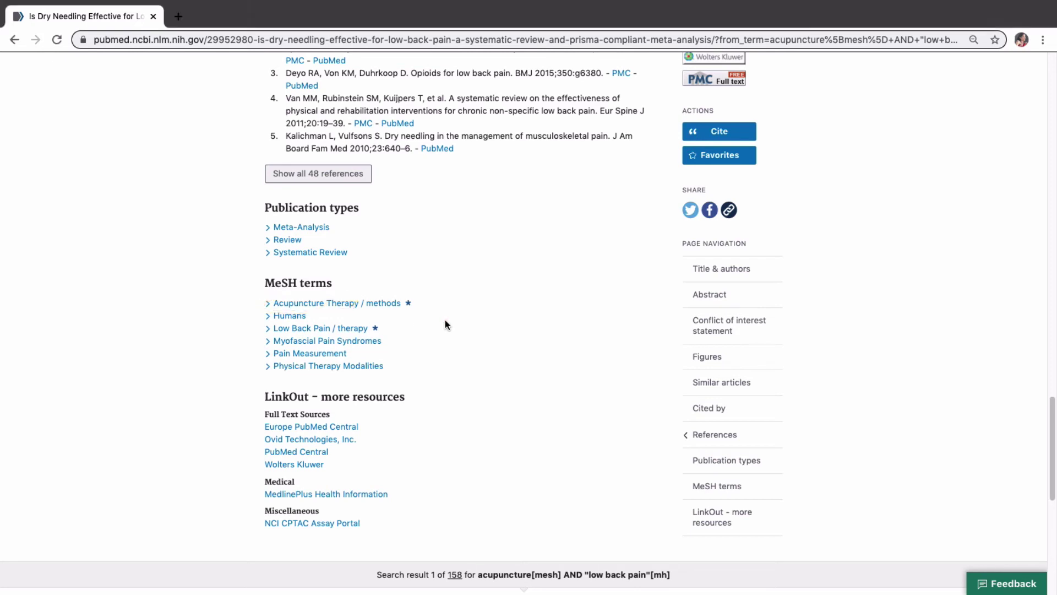
pyautogui.scroll(20, 445, 319)
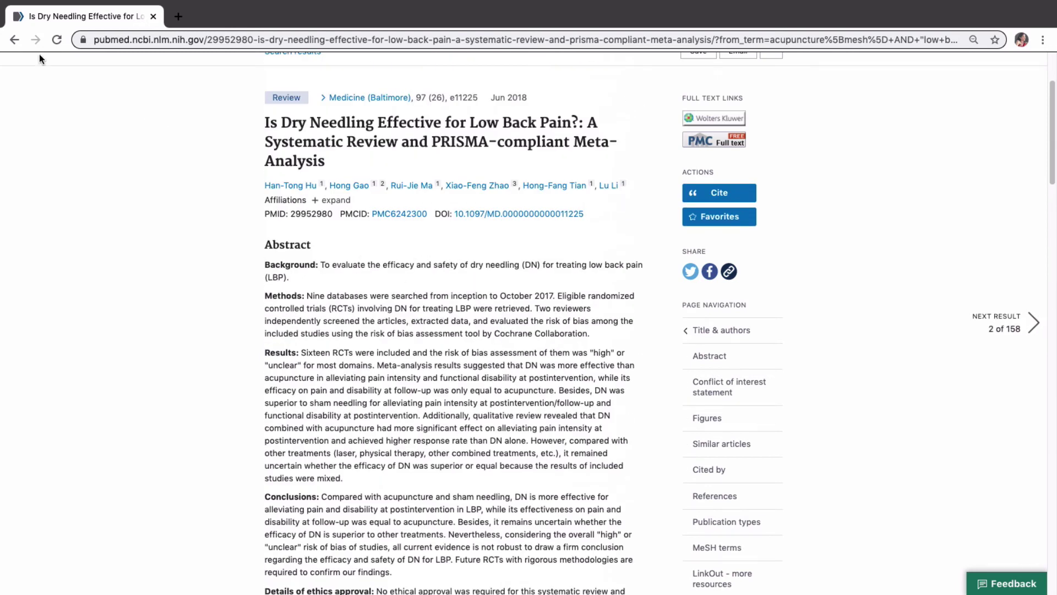
# - Return to the results and swap both field tags to [tiab], giving 156 results
pyautogui.click(14, 39)
pyautogui.scroll(-15, 548, 277)
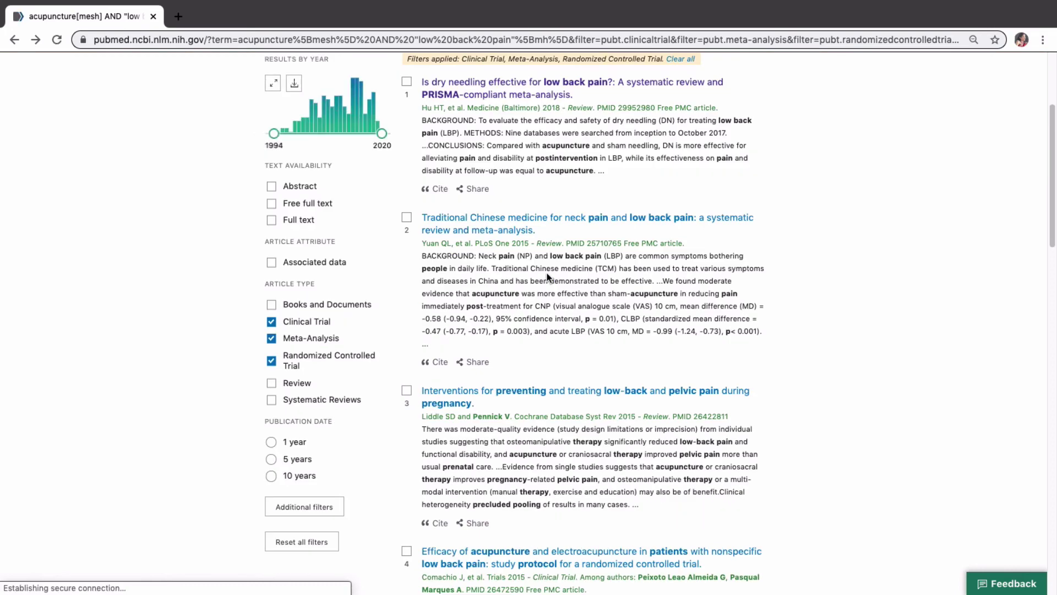
pyautogui.scroll(12, 548, 277)
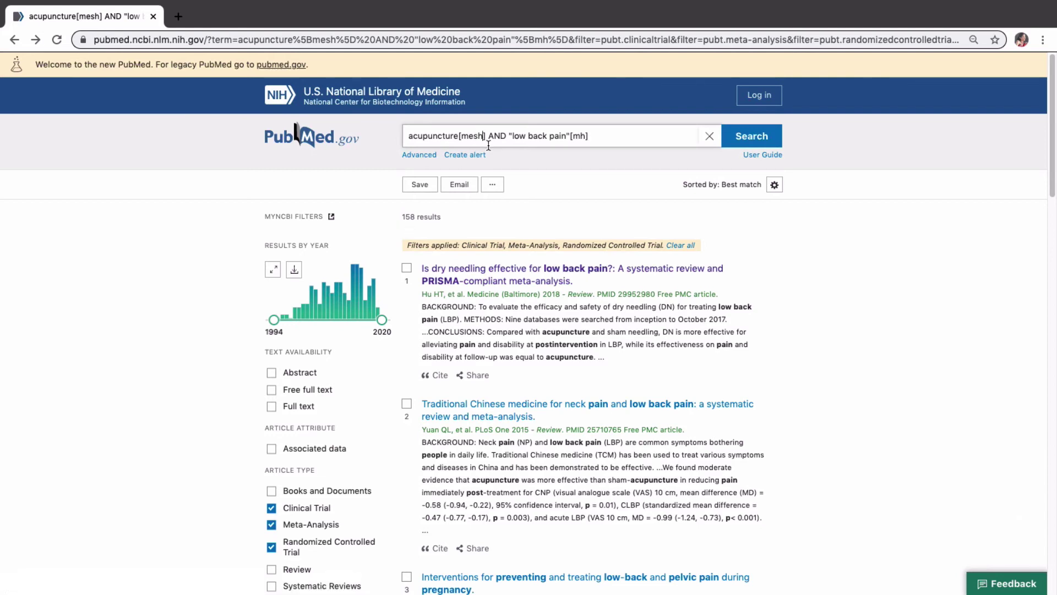
pyautogui.press('BackSpace')
pyautogui.press('BackSpace')
pyautogui.press('BackSpace')
pyautogui.press('BackSpace')
pyautogui.write('tiab')
pyautogui.moveTo(577, 142); pyautogui.dragTo(566, 142)
pyautogui.write('tiab')
pyautogui.press('Return')
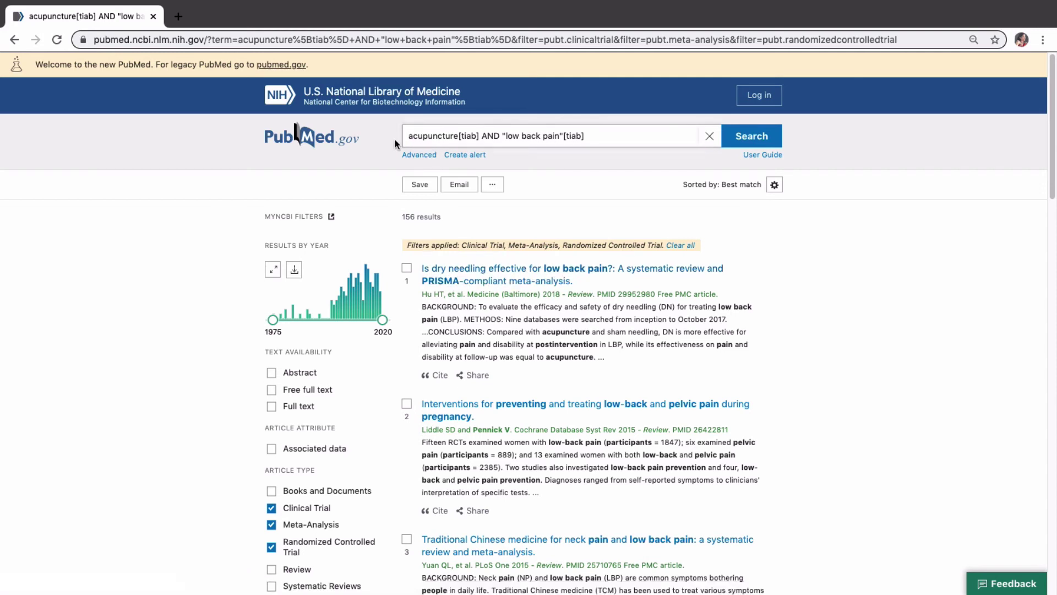
pyautogui.click(550, 283)
pyautogui.scroll(-5, 561, 313)
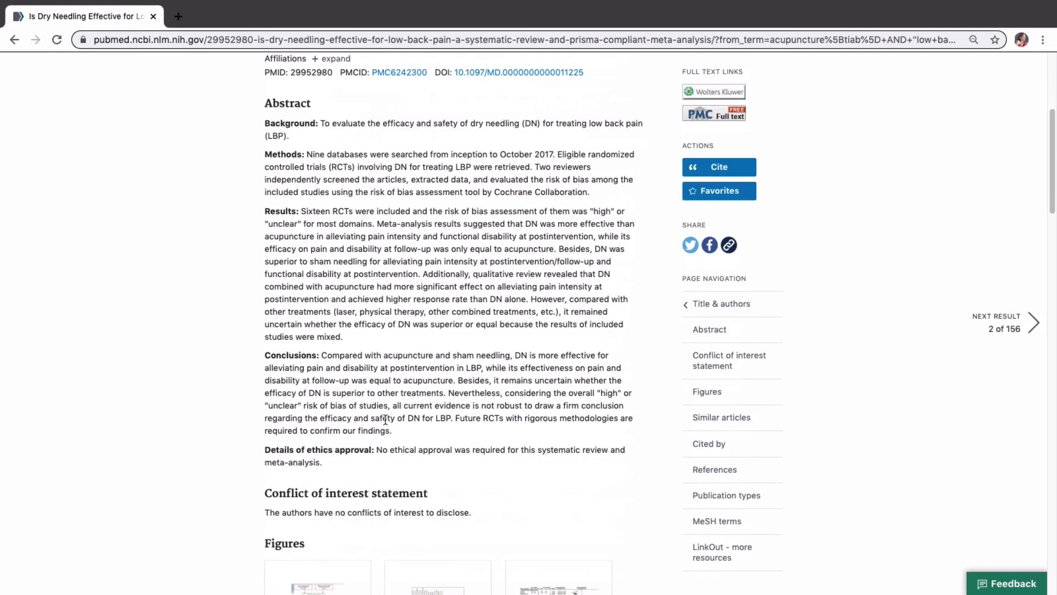
pyautogui.moveTo(407, 418); pyautogui.dragTo(431, 418)
pyautogui.click(490, 302)
pyautogui.moveTo(507, 249); pyautogui.dragTo(564, 249)
pyautogui.click(12, 40)
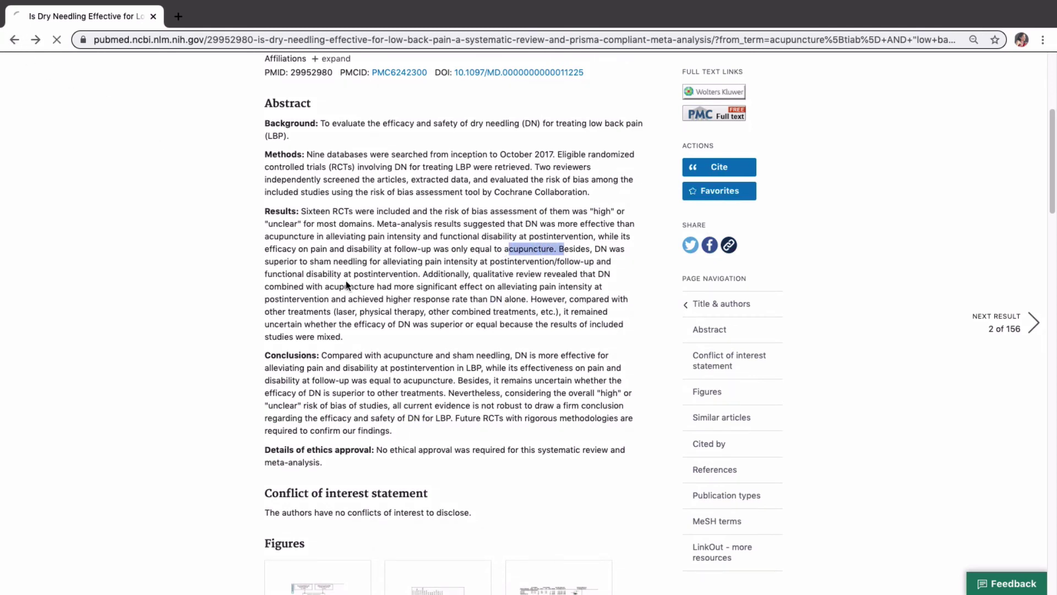
pyautogui.scroll(3, 435, 373)
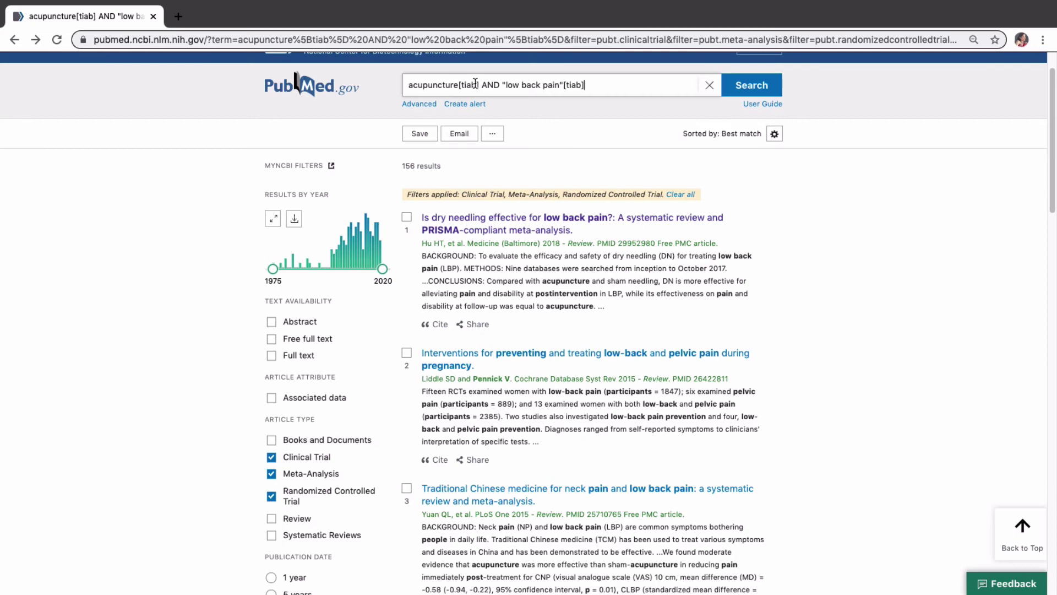
# - Trim both [tiab] tags to [ti] and rerun, cutting results to 88
pyautogui.click(475, 82)
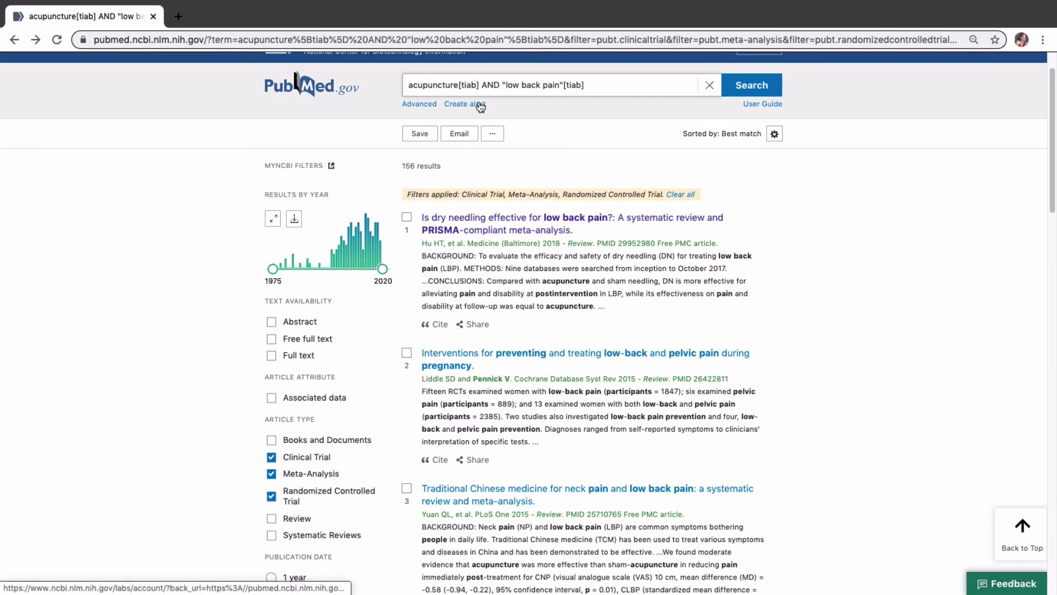
pyautogui.press('BackSpace')
pyautogui.press('BackSpace')
pyautogui.click(570, 77)
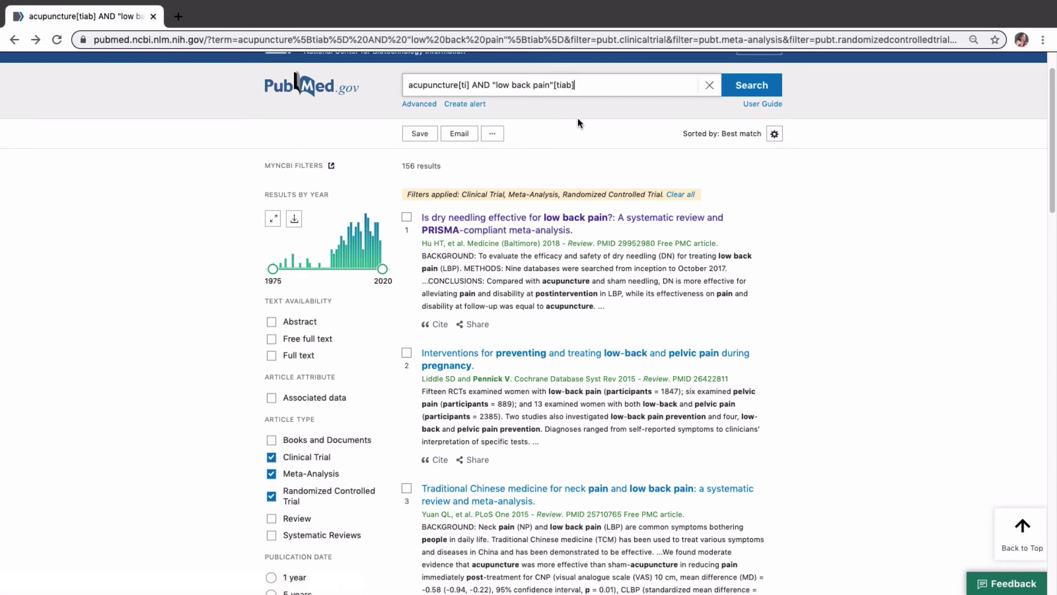
pyautogui.press('BackSpace')
pyautogui.press('BackSpace')
pyautogui.write(']')
pyautogui.press('Return')
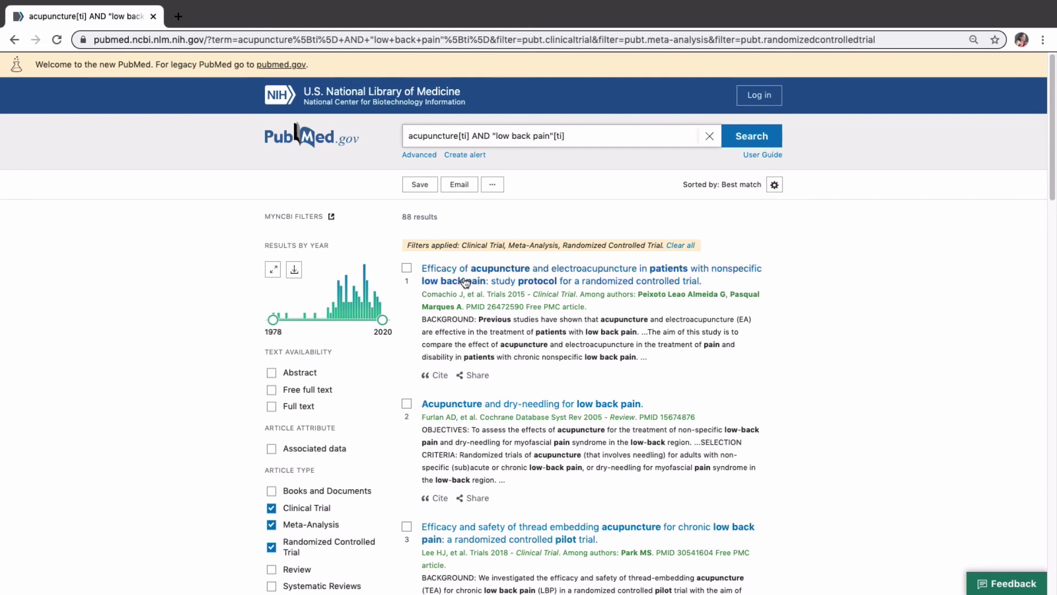
pyautogui.scroll(-9, 534, 279)
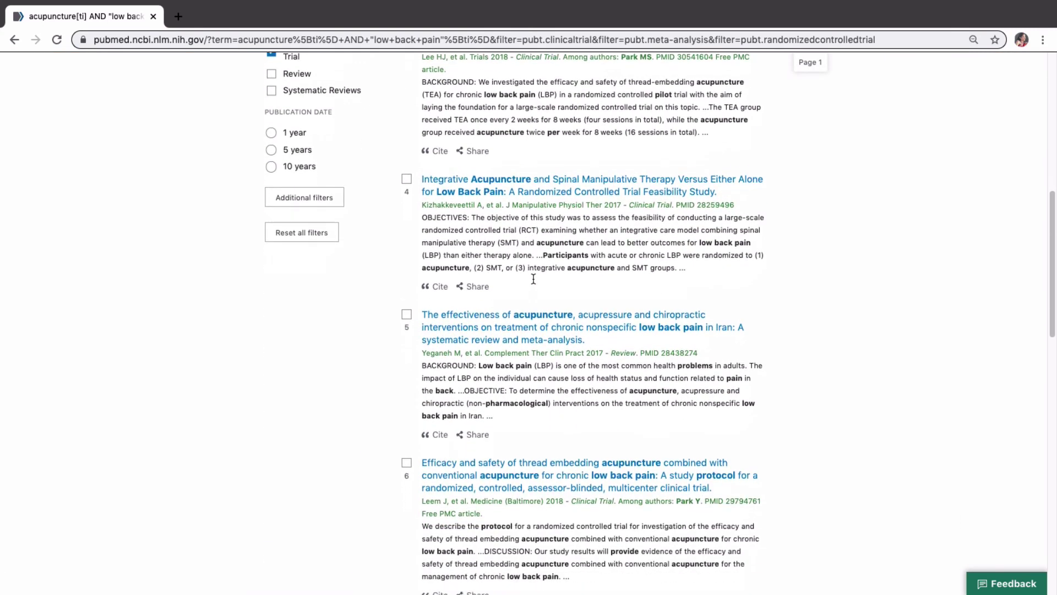
pyautogui.scroll(-2, 533, 279)
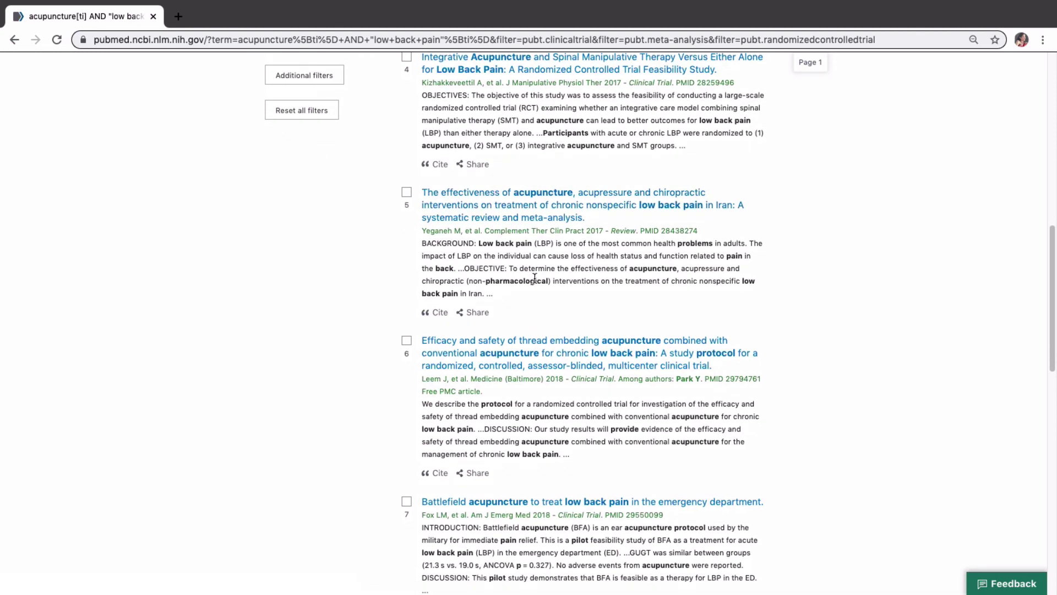
pyautogui.scroll(4, 534, 280)
pyautogui.scroll(2, 531, 242)
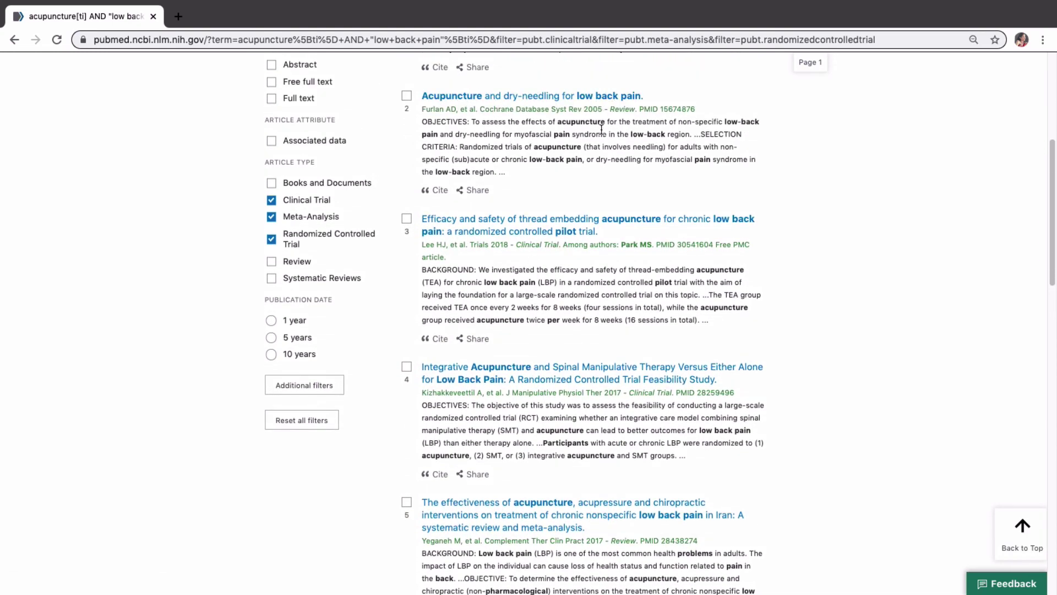
pyautogui.moveTo(430, 102); pyautogui.dragTo(603, 109)
pyautogui.moveTo(429, 236)
pyautogui.mouseDown()
pyautogui.moveTo(713, 233)
pyautogui.moveTo(464, 242)
pyautogui.moveTo(537, 242)
pyautogui.mouseUp()
pyautogui.moveTo(435, 378); pyautogui.dragTo(523, 379)
pyautogui.moveTo(454, 388); pyautogui.dragTo(511, 388)
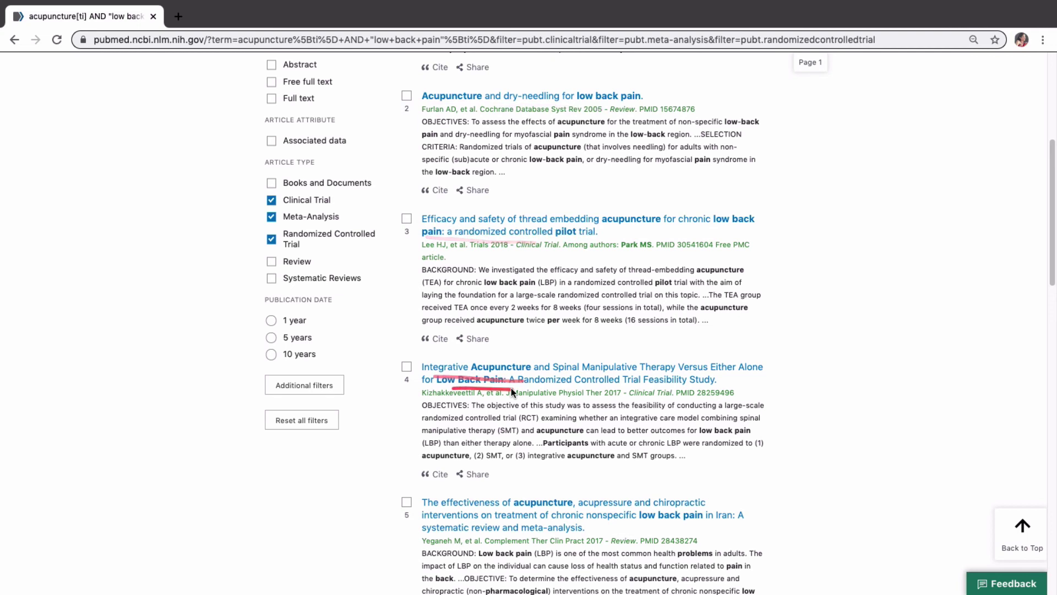
pyautogui.moveTo(511, 508); pyautogui.dragTo(567, 511)
pyautogui.moveTo(646, 519); pyautogui.dragTo(709, 523)
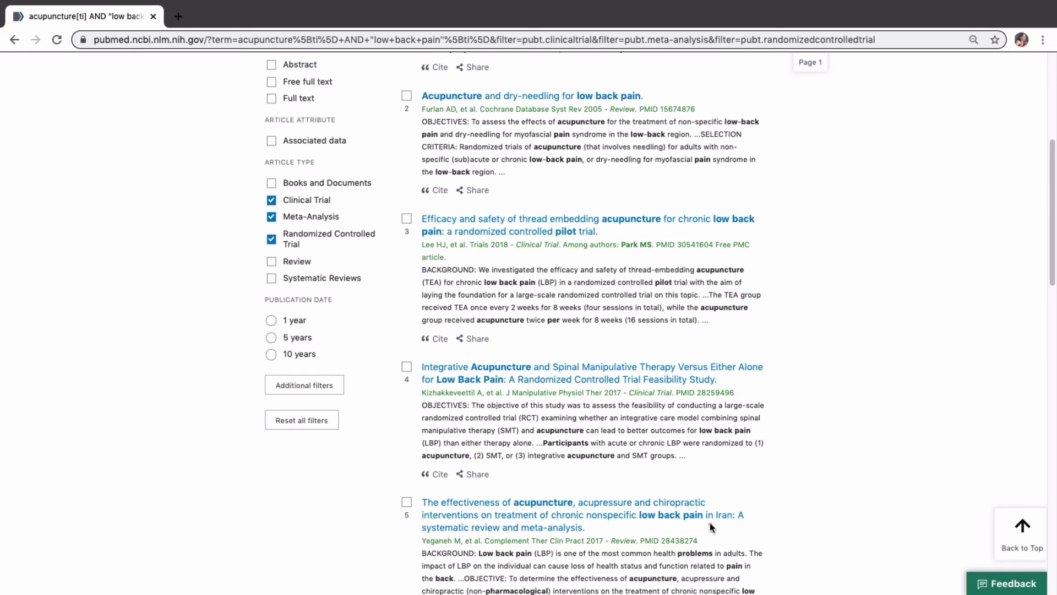
pyautogui.scroll(6, 709, 527)
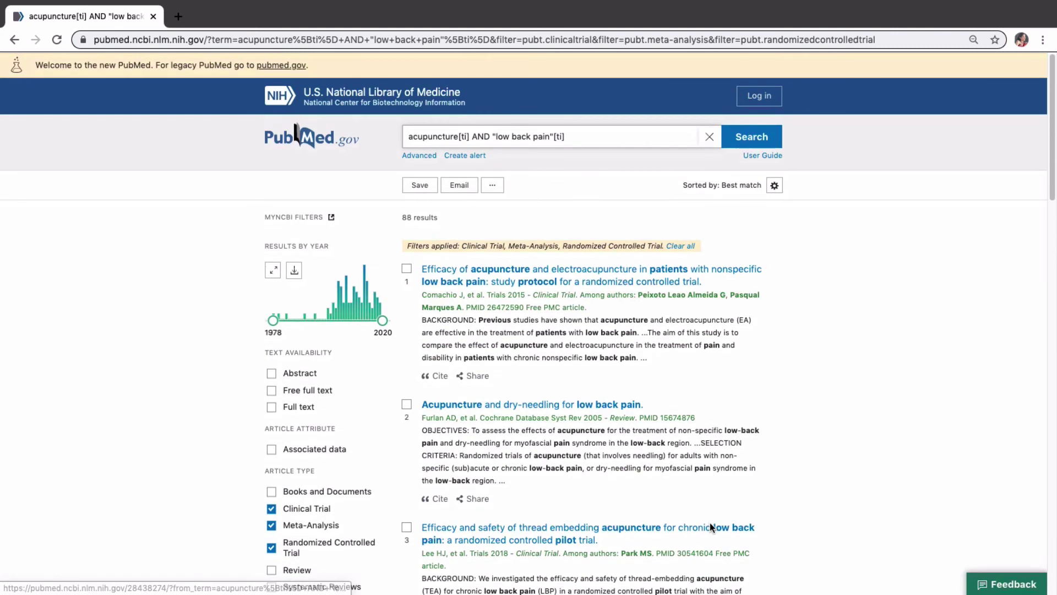